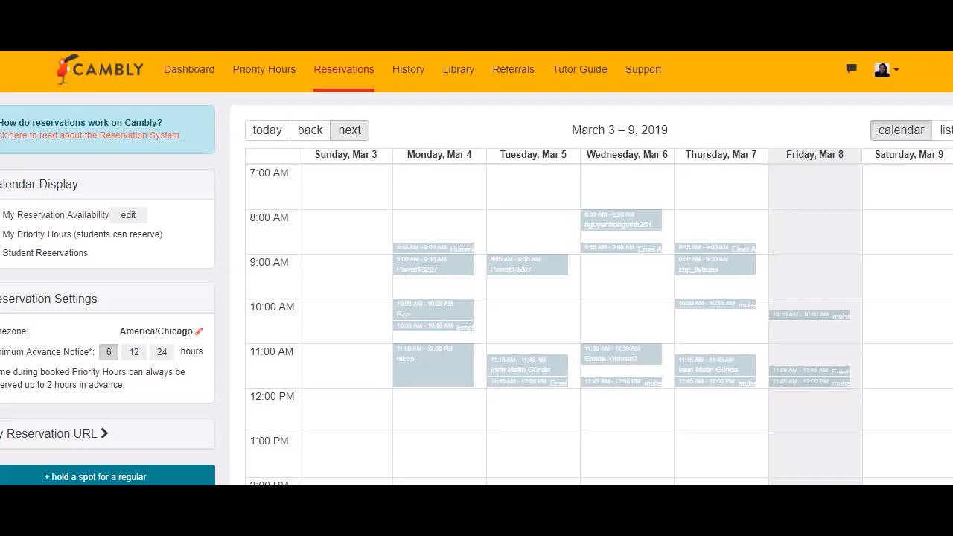
Show the week of March 10–16, 2019 in the reservations calendar and open that same week in the reservation availability editor.
{"action": "left_click", "coordinate": [349, 131]}
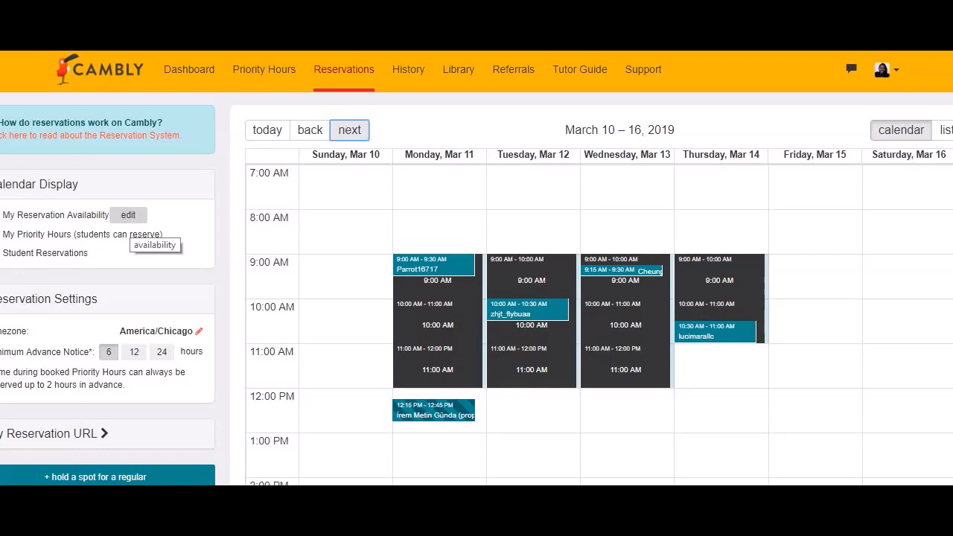
{"action": "left_click", "coordinate": [129, 216]}
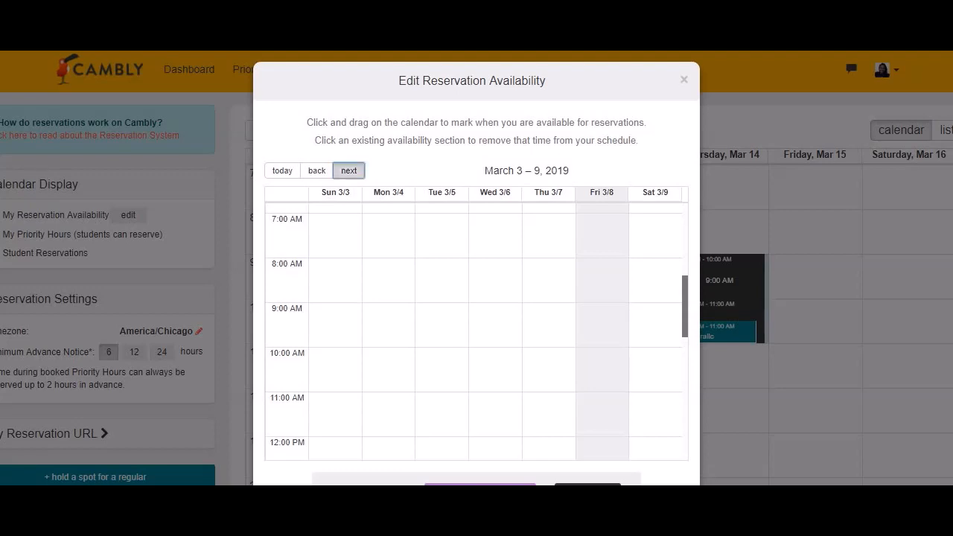
{"action": "left_click", "coordinate": [349, 171]}
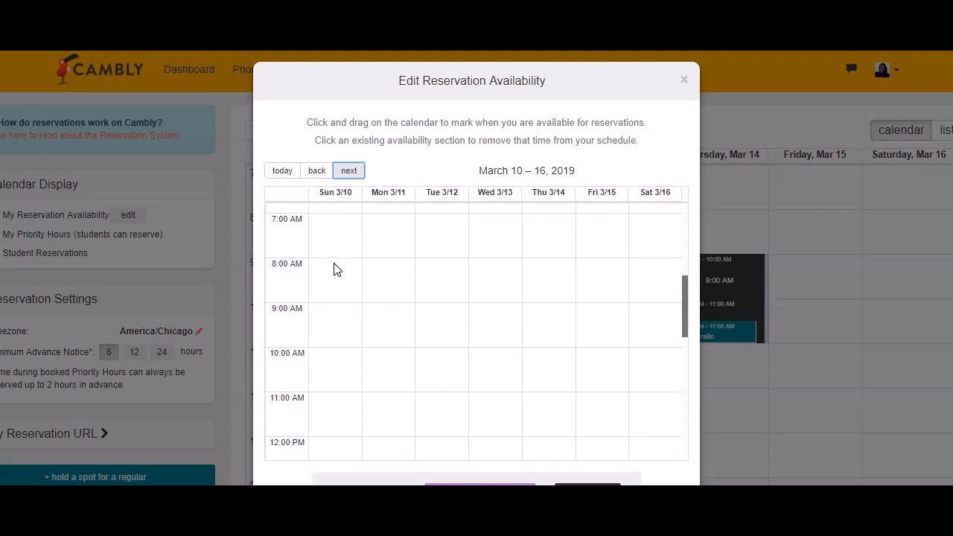
Mark 15-minute availability slots on Sunday 3/10 at 8:00, 8:15, 8:45, 9:00, 9:15 and from 10:00 to 11:00 AM.
{"action": "left_click_drag", "start_coordinate": [335, 264], "coordinate": [335, 257]}
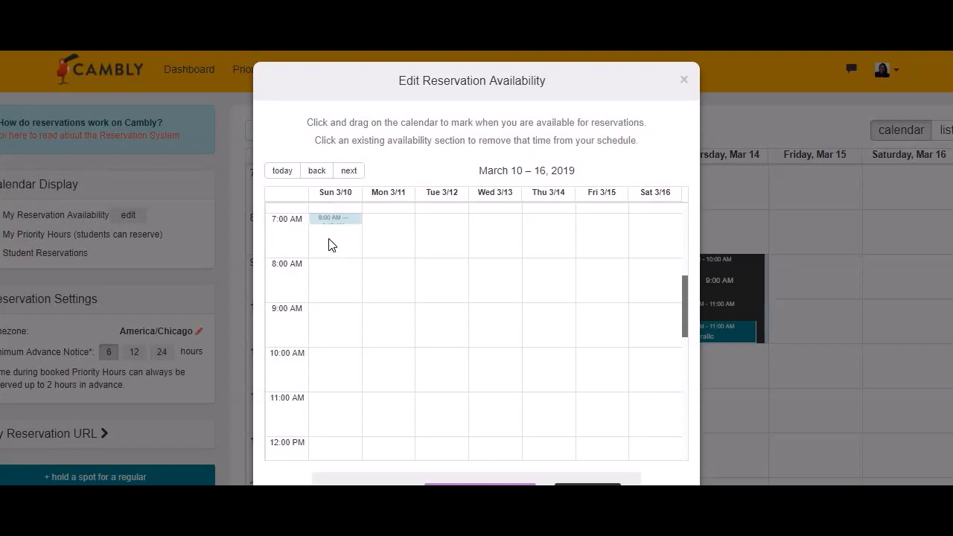
{"action": "left_click", "coordinate": [328, 279]}
{"action": "left_click", "coordinate": [336, 315]}
{"action": "left_click", "coordinate": [333, 329]}
{"action": "left_click", "coordinate": [329, 333]}
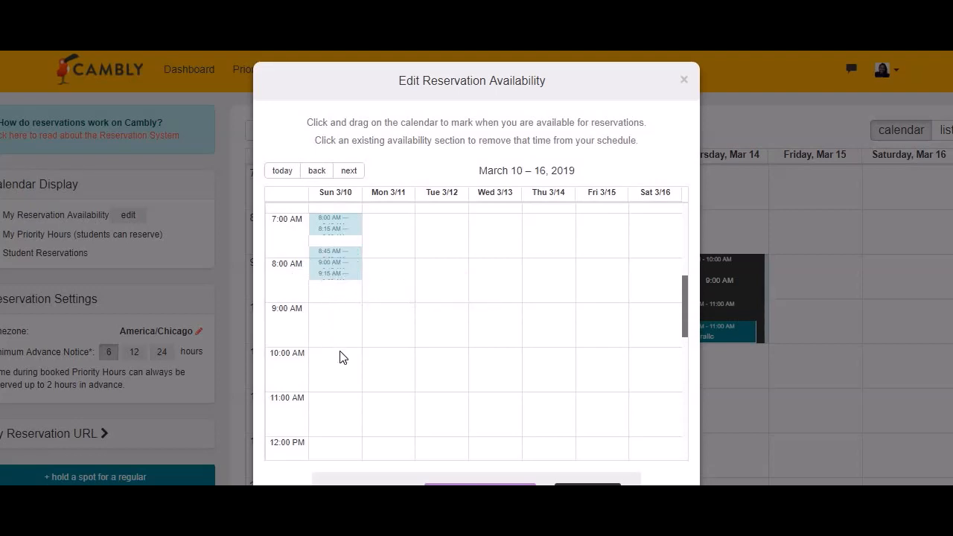
{"action": "left_click", "coordinate": [341, 313]}
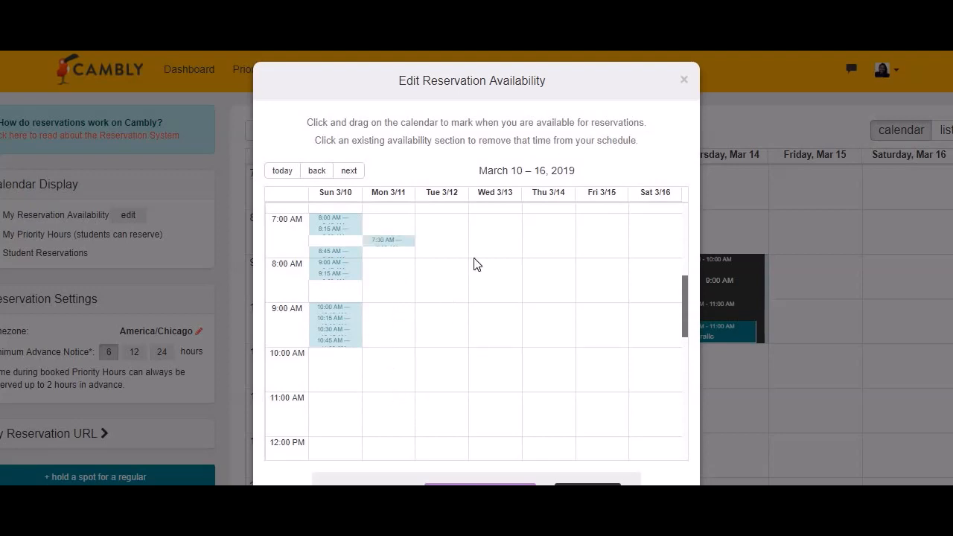
Mark scattered 15-minute morning availability slots from Monday 3/11 through Friday 3/15, review the whole day's range, and close the editor.
{"action": "left_click", "coordinate": [493, 313]}
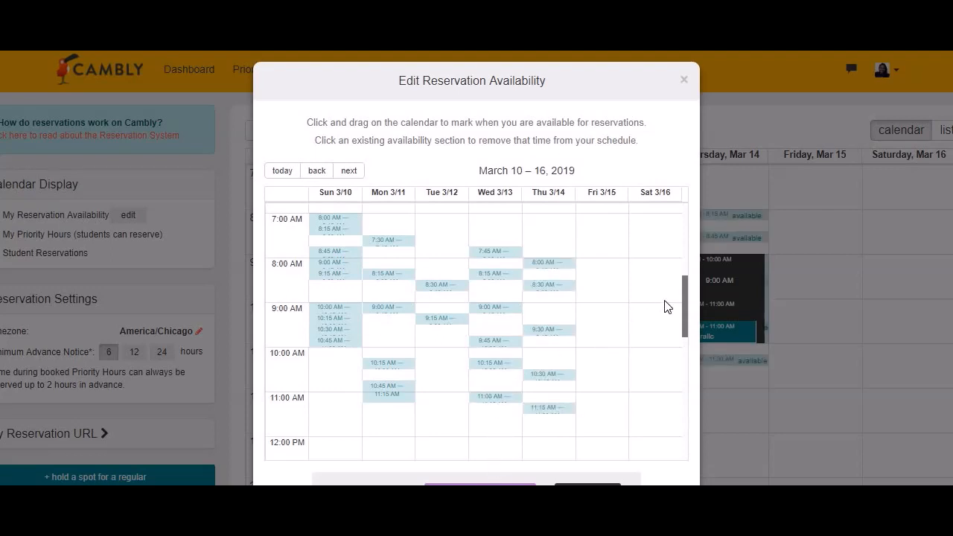
{"action": "scroll", "coordinate": [685, 337], "scroll_direction": "down", "scroll_amount": 7}
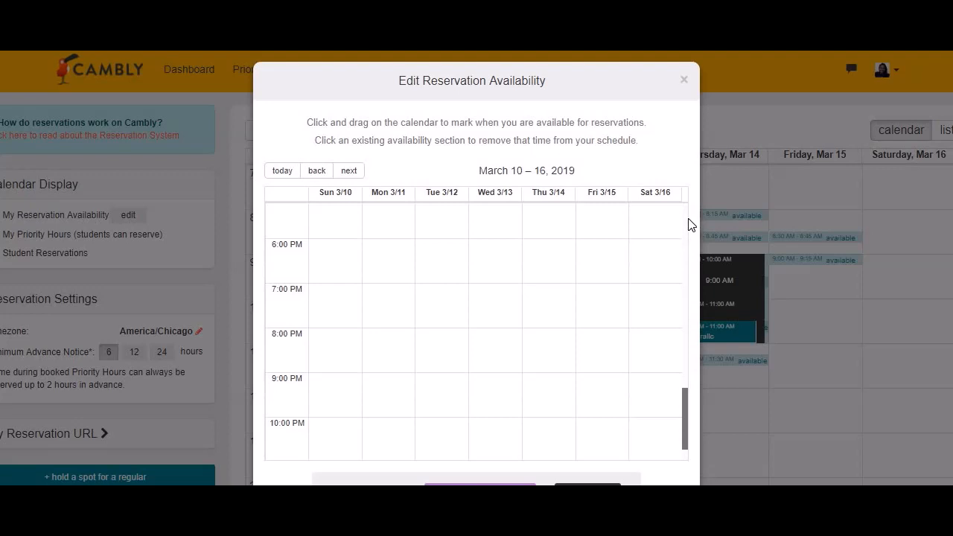
{"action": "scroll", "coordinate": [658, 291], "scroll_direction": "up", "scroll_amount": 7}
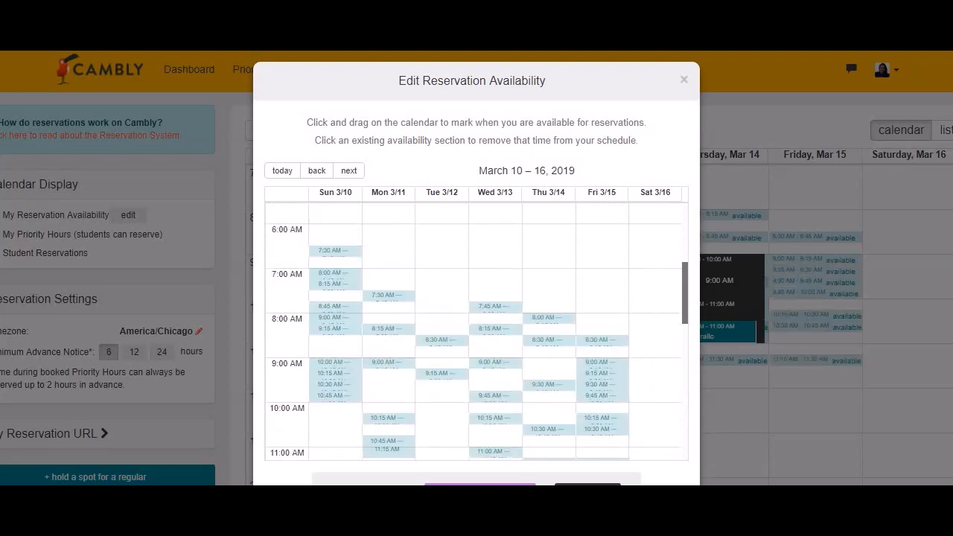
{"action": "scroll", "coordinate": [476, 332], "scroll_direction": "up", "scroll_amount": 4}
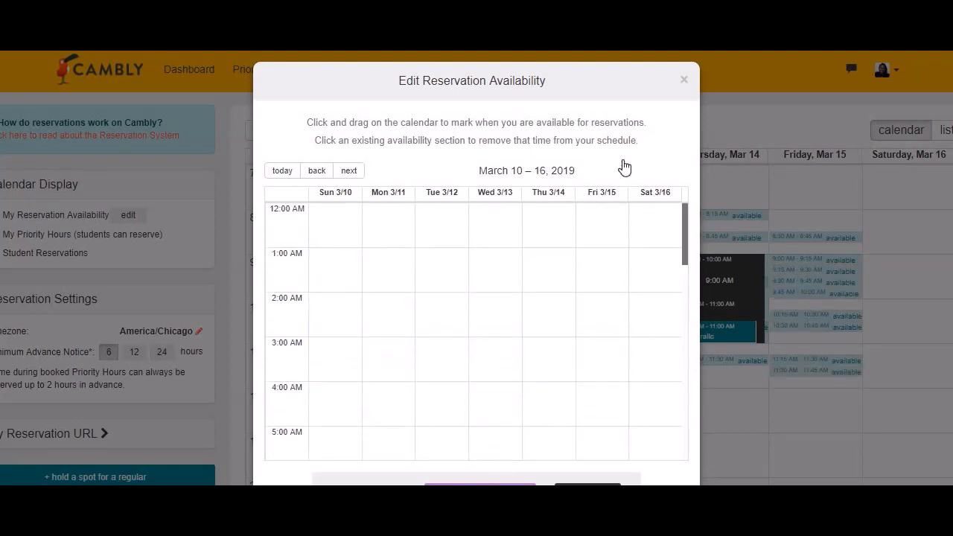
{"action": "left_click", "coordinate": [683, 84]}
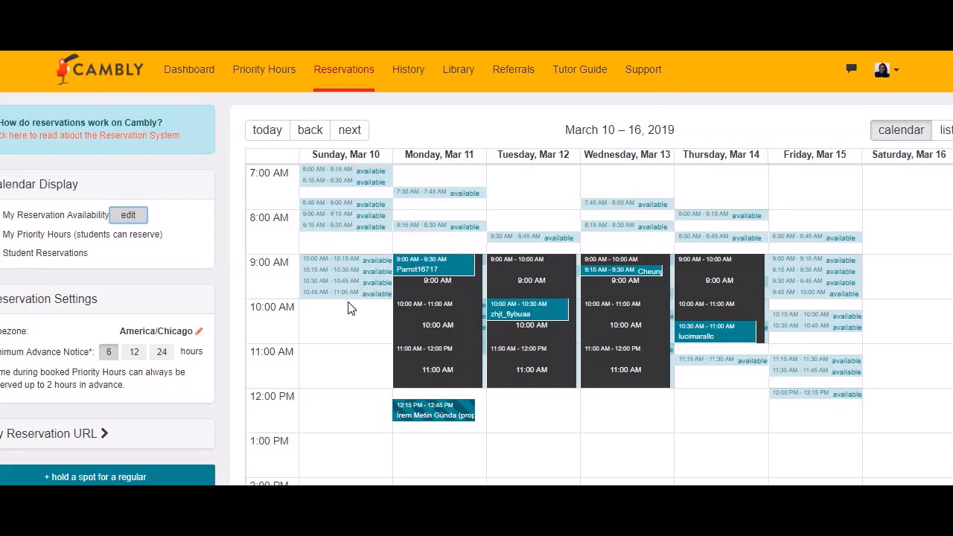
Reopen the availability editor for March 10–16 and remove Sunday 3/10's slots from 8:00 AM through 10:45 AM.
{"action": "left_click", "coordinate": [128, 217]}
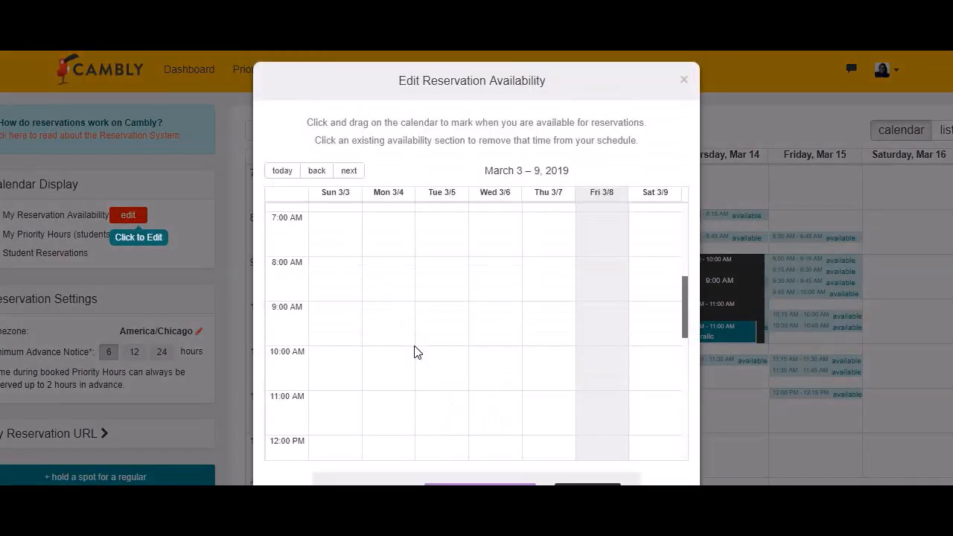
{"action": "left_click", "coordinate": [350, 171]}
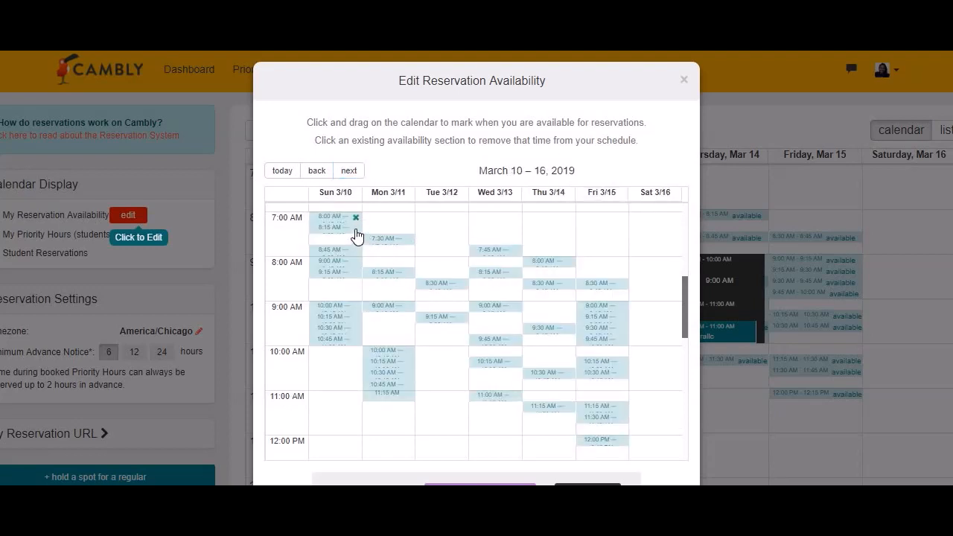
{"action": "left_click", "coordinate": [356, 232]}
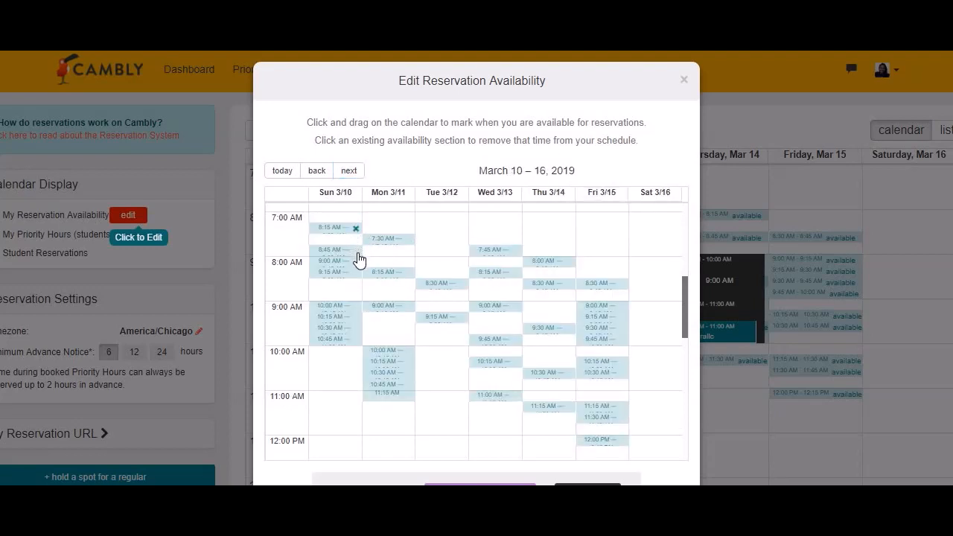
{"action": "left_click", "coordinate": [358, 253]}
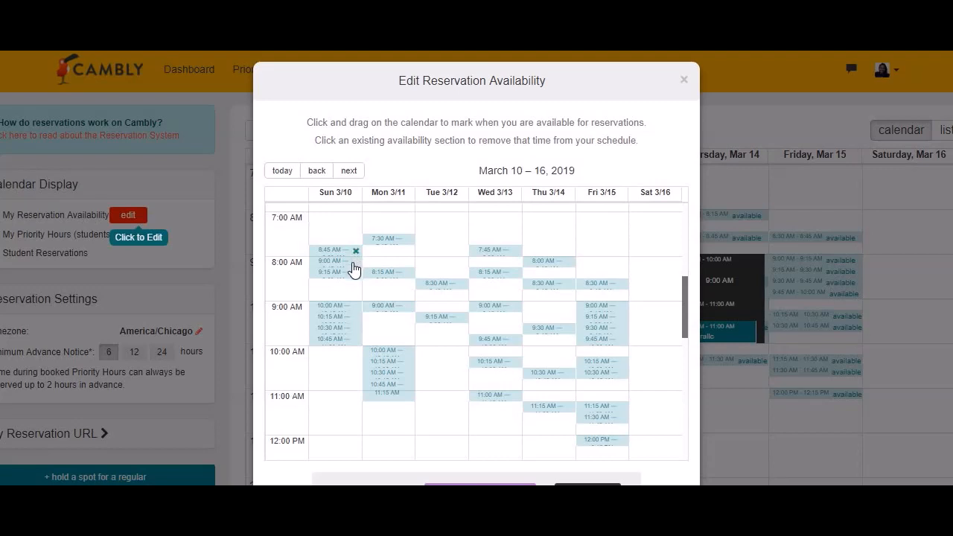
{"action": "left_click", "coordinate": [354, 267]}
{"action": "left_click", "coordinate": [356, 266]}
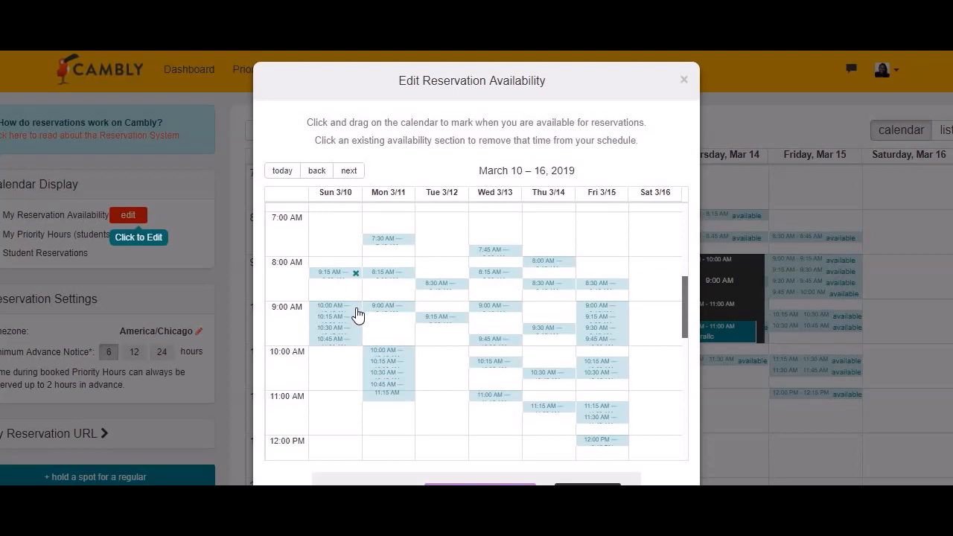
{"action": "left_click", "coordinate": [357, 309]}
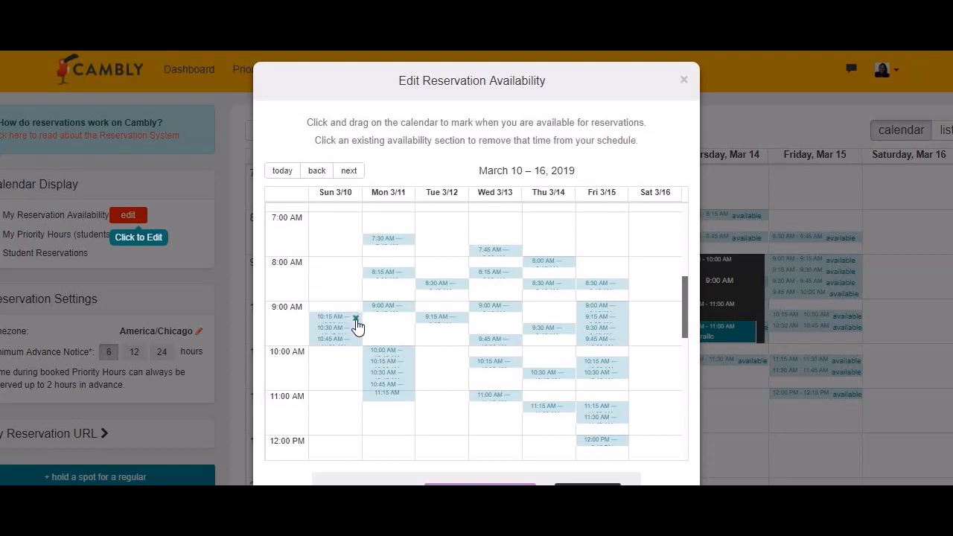
{"action": "left_click", "coordinate": [358, 334]}
{"action": "left_click", "coordinate": [357, 344]}
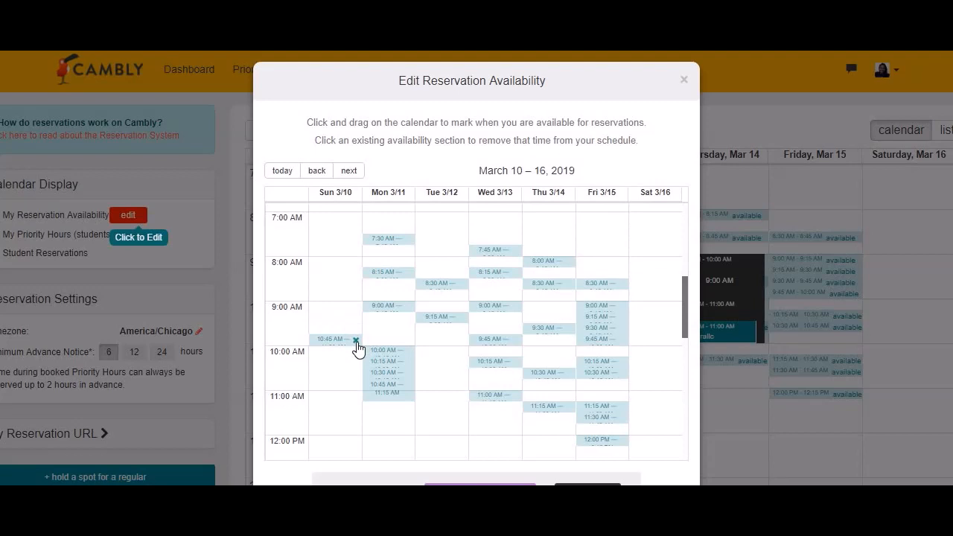
Remove Monday 3/11's availability slots at 7:30, 8:15, 10:00, 10:15 and 10:45 AM, and close the editor.
{"action": "left_click", "coordinate": [409, 368]}
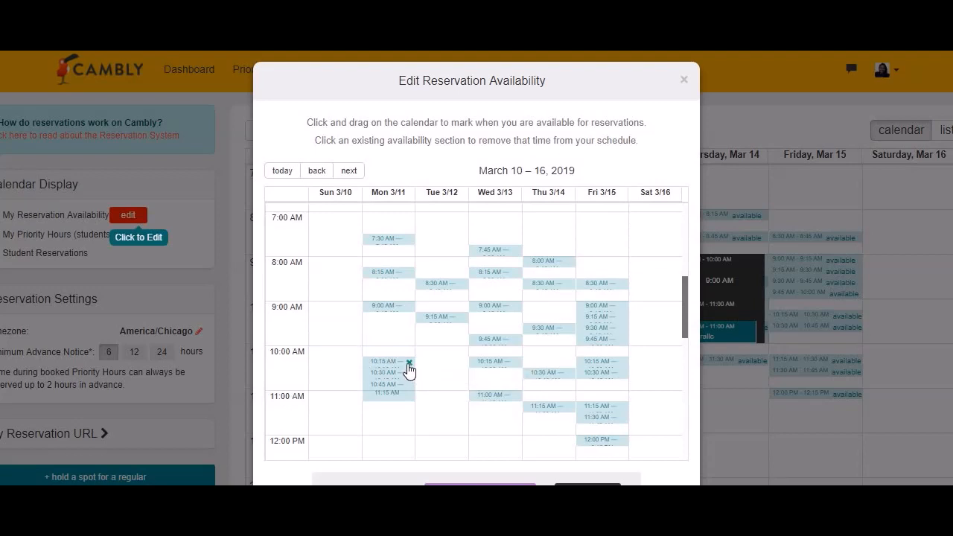
{"action": "left_click", "coordinate": [410, 381]}
{"action": "left_click", "coordinate": [409, 375]}
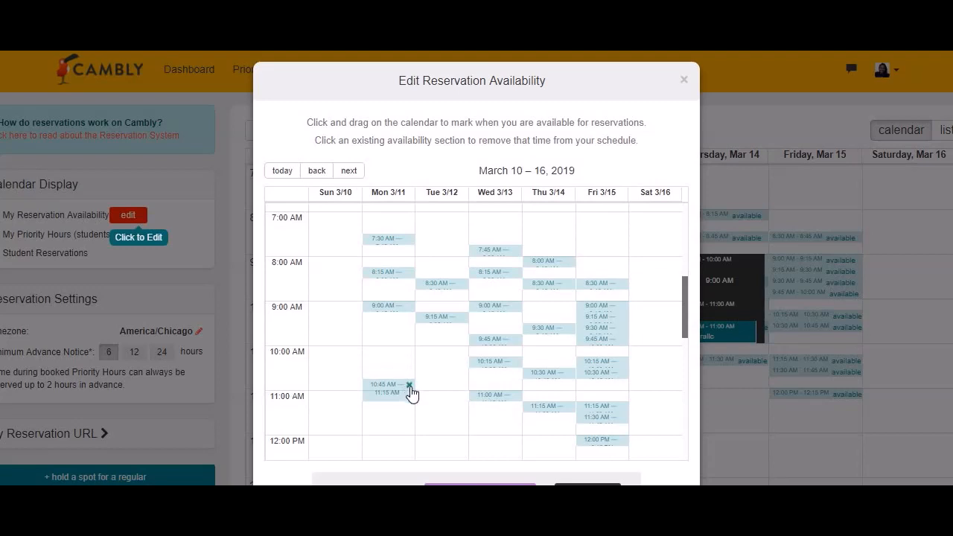
{"action": "left_click", "coordinate": [409, 397]}
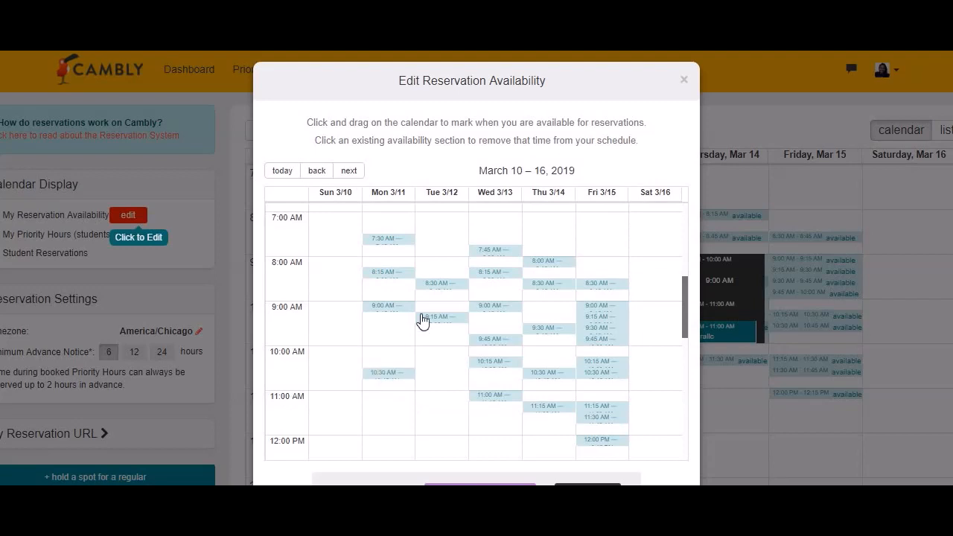
{"action": "left_click", "coordinate": [408, 241]}
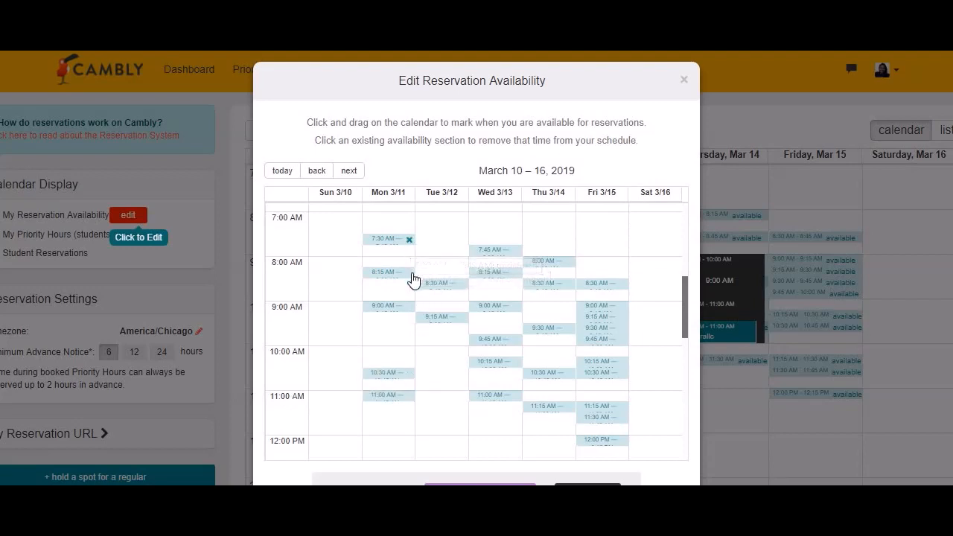
{"action": "left_click", "coordinate": [409, 275]}
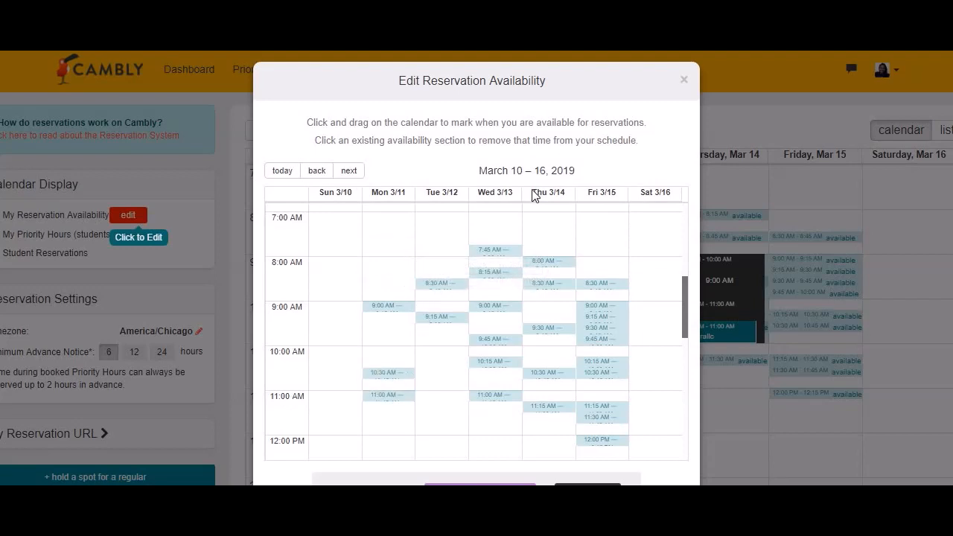
{"action": "left_click", "coordinate": [682, 82]}
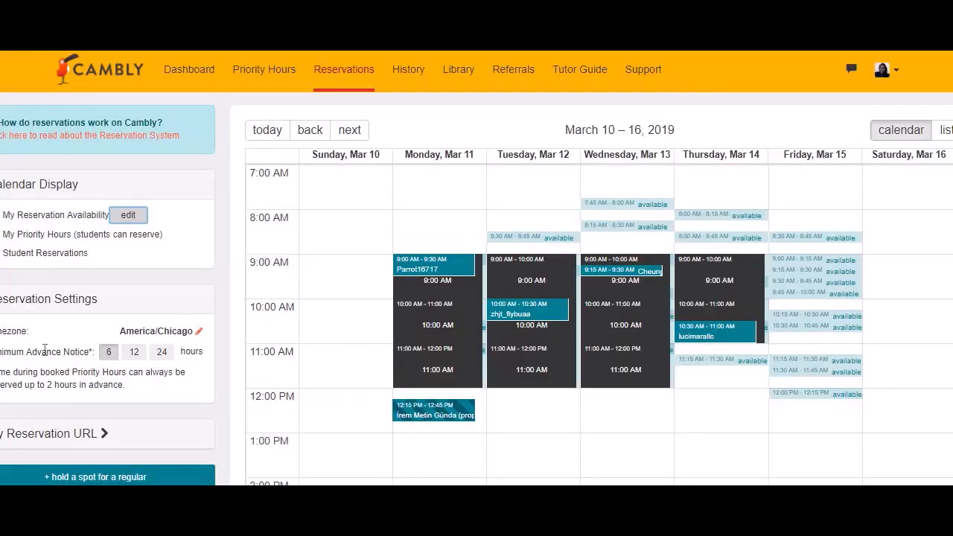